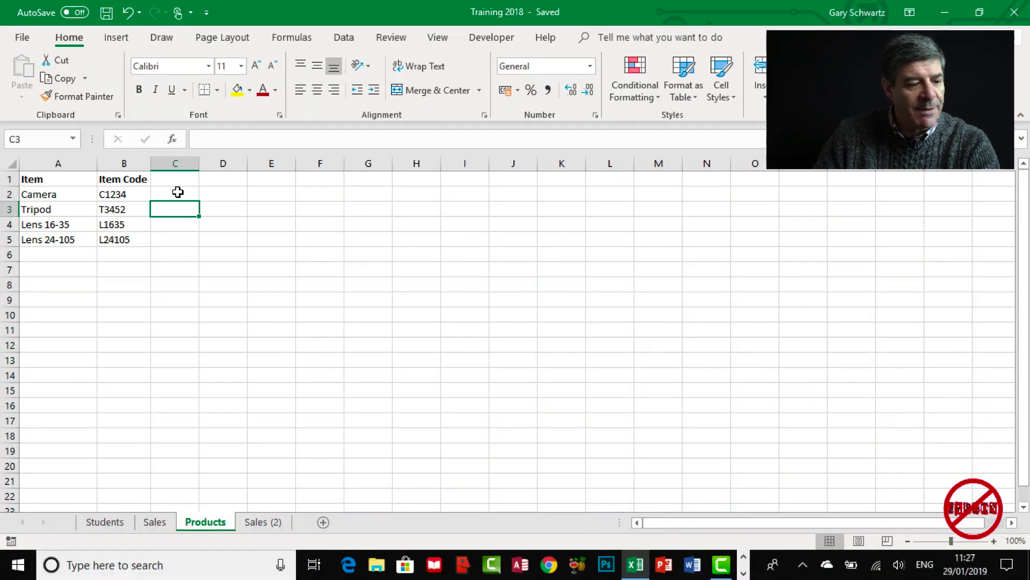
Enter =LEN(B2) in C2 to count the characters of item code C1234, returning 5.
left_click(177, 189)
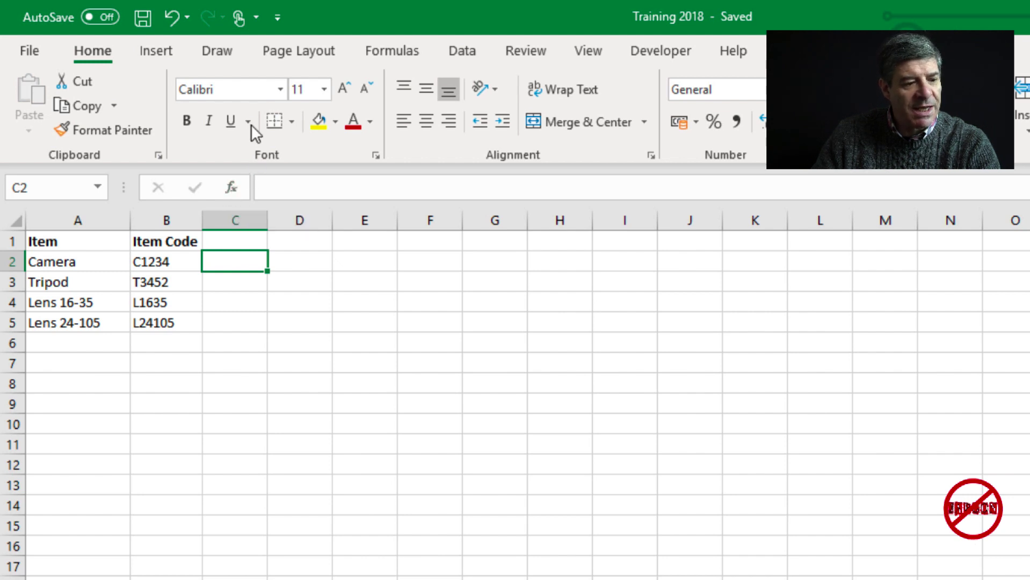
left_click(378, 51)
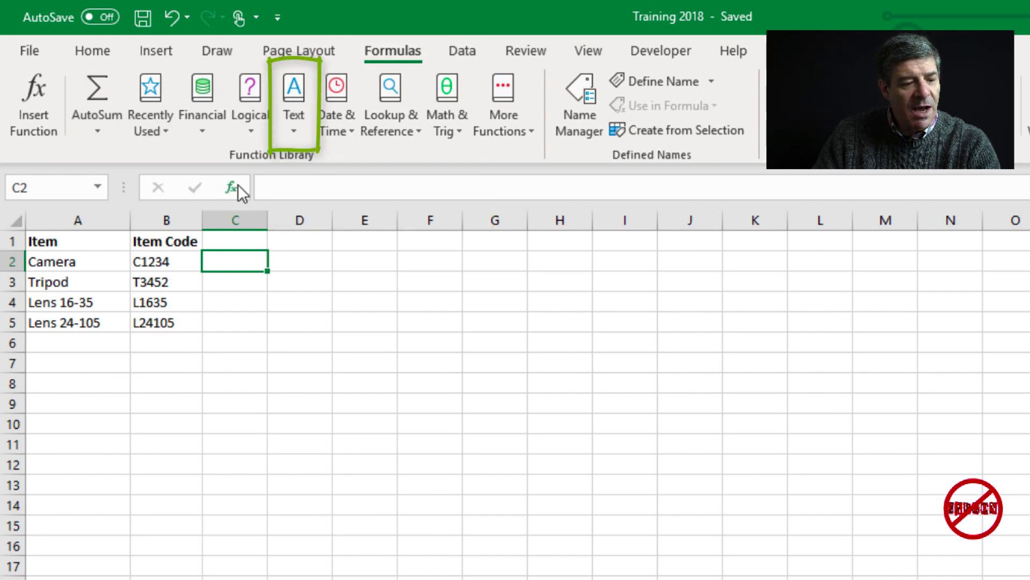
left_click(295, 130)
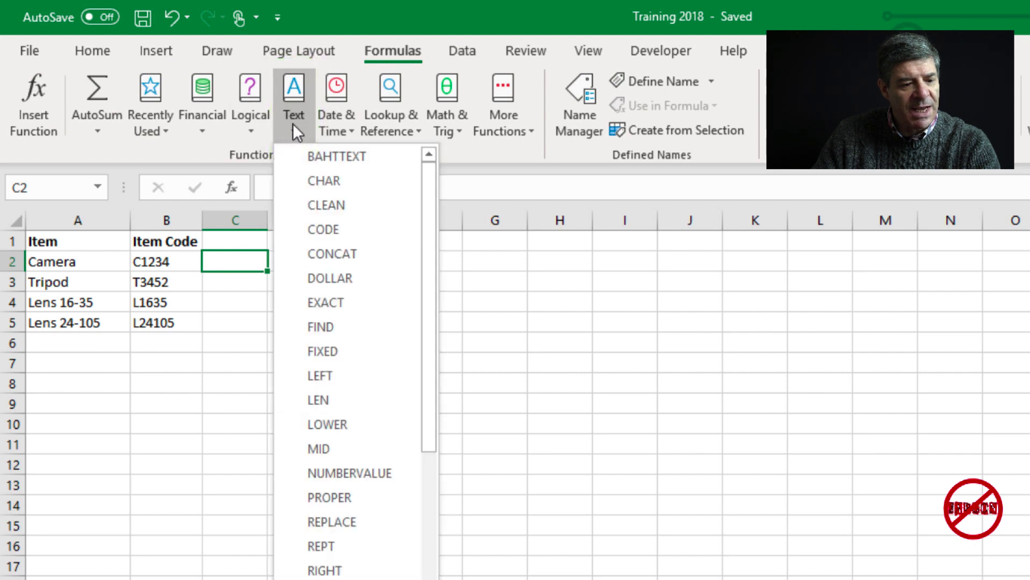
left_click(325, 399)
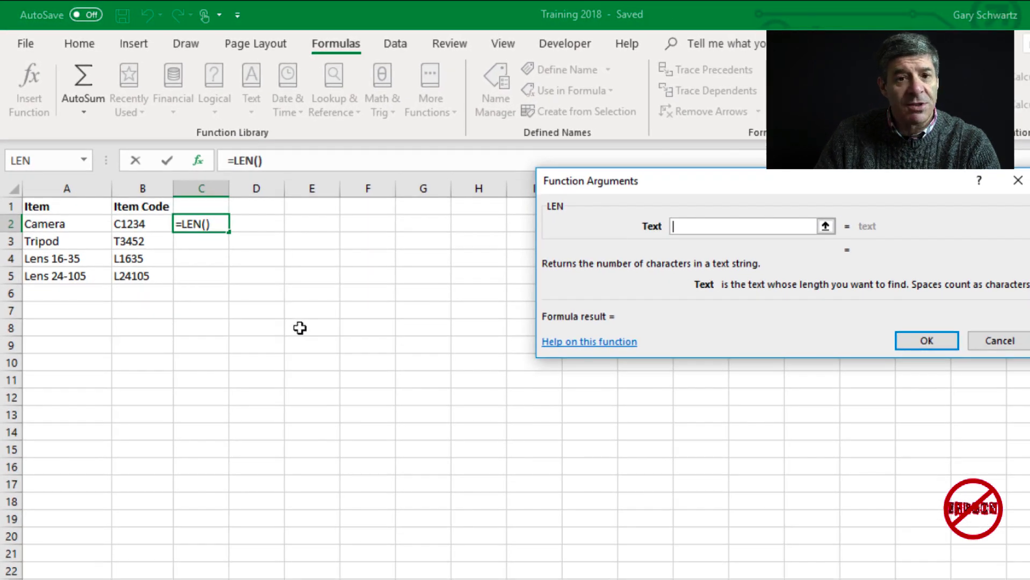
left_click(142, 224)
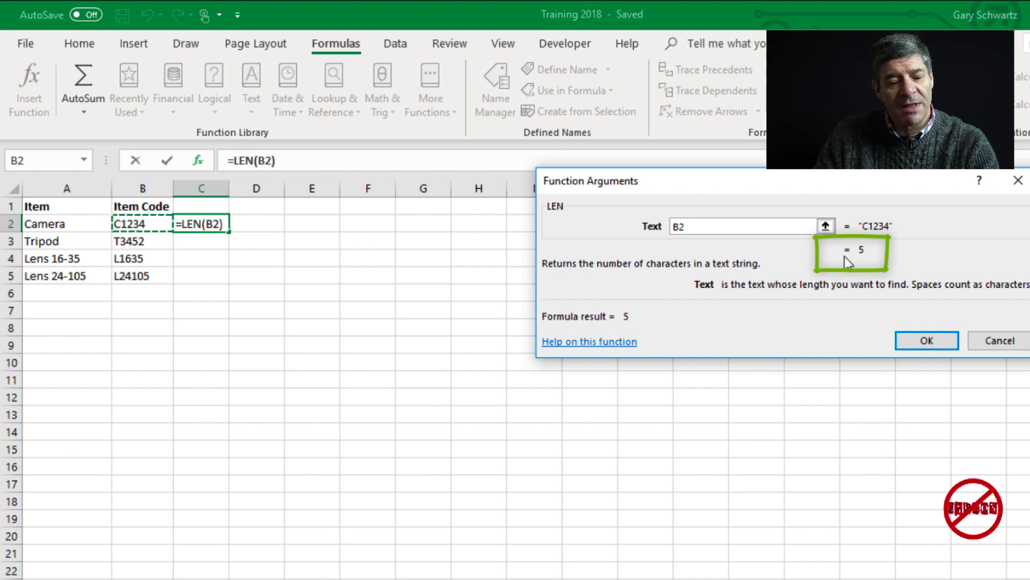
left_click(927, 342)
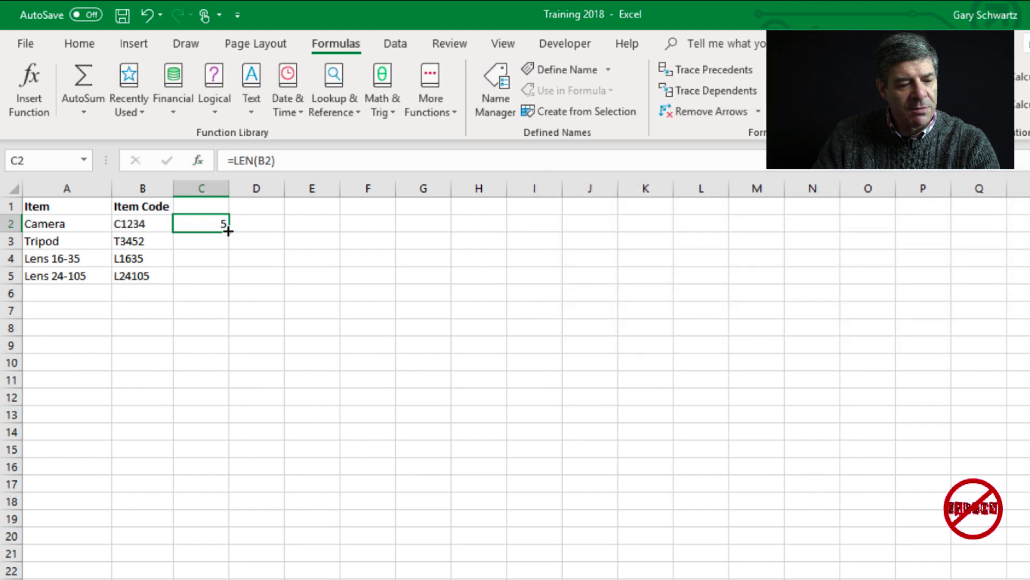
Copy the LEN formula from C2 down to C5, giving counts 5, 5, 5 and 6.
left_click_drag(229, 231, 229, 279)
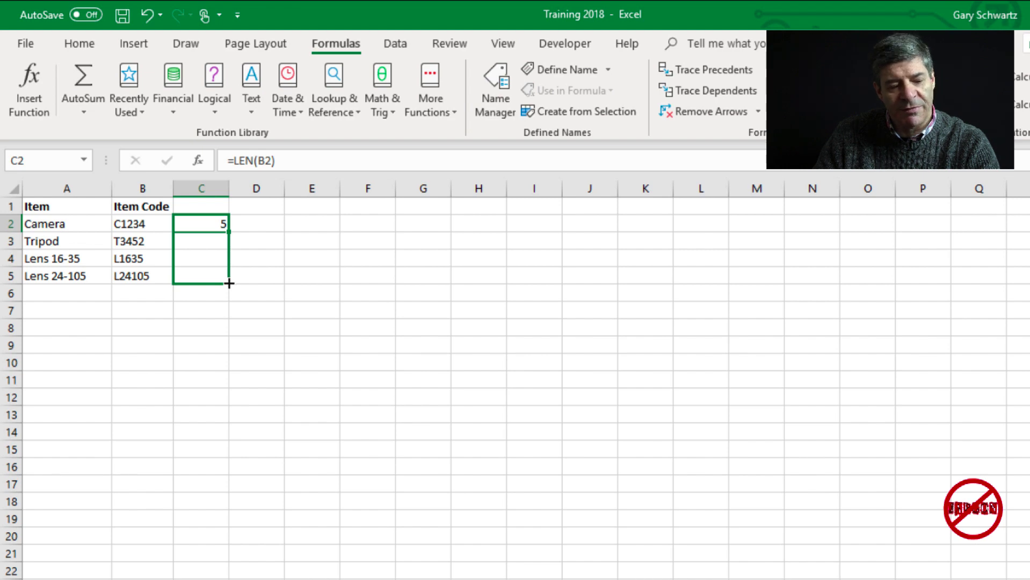
left_click_drag(229, 284, 230, 283)
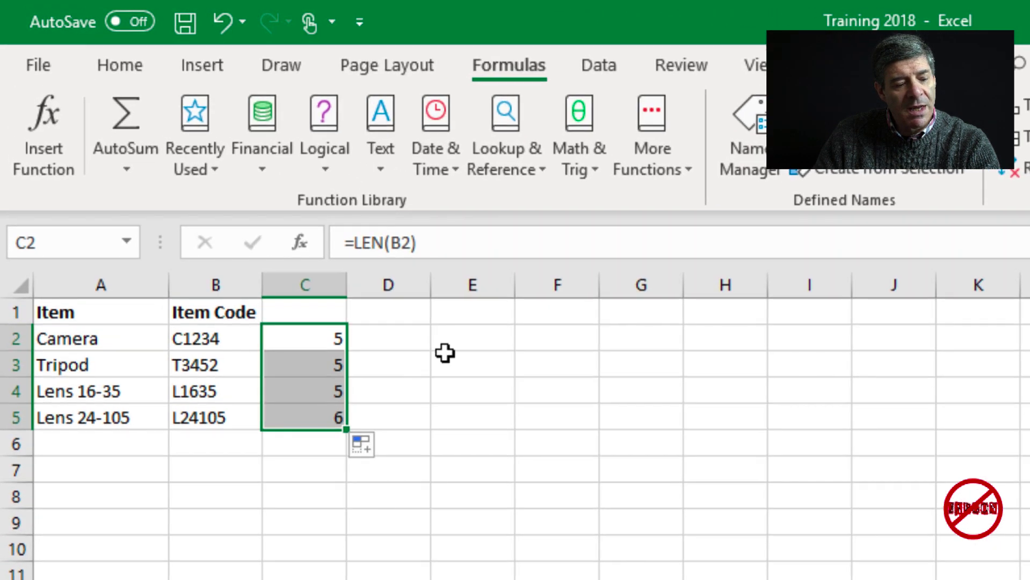
left_click(317, 415)
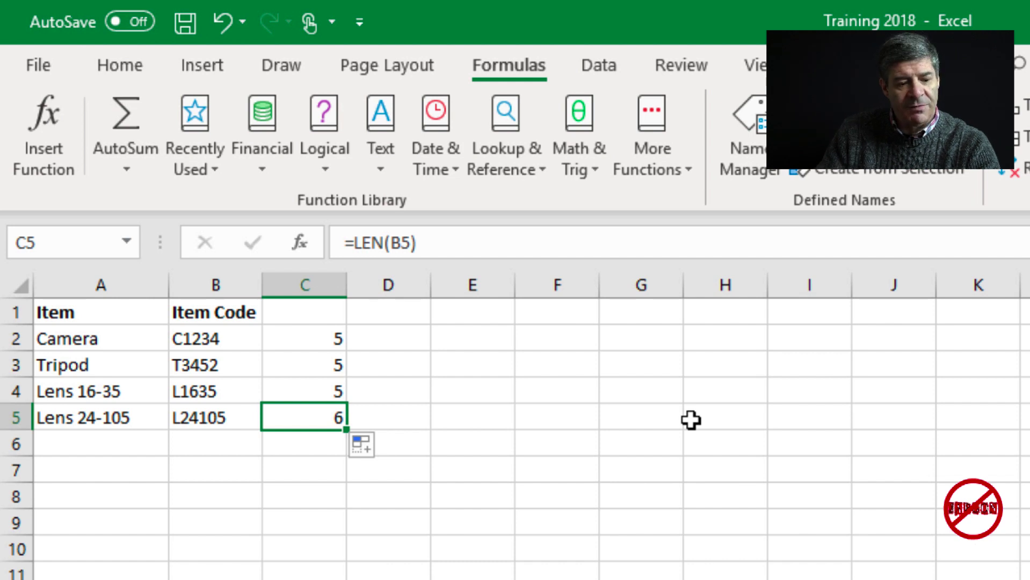
left_click(412, 341)
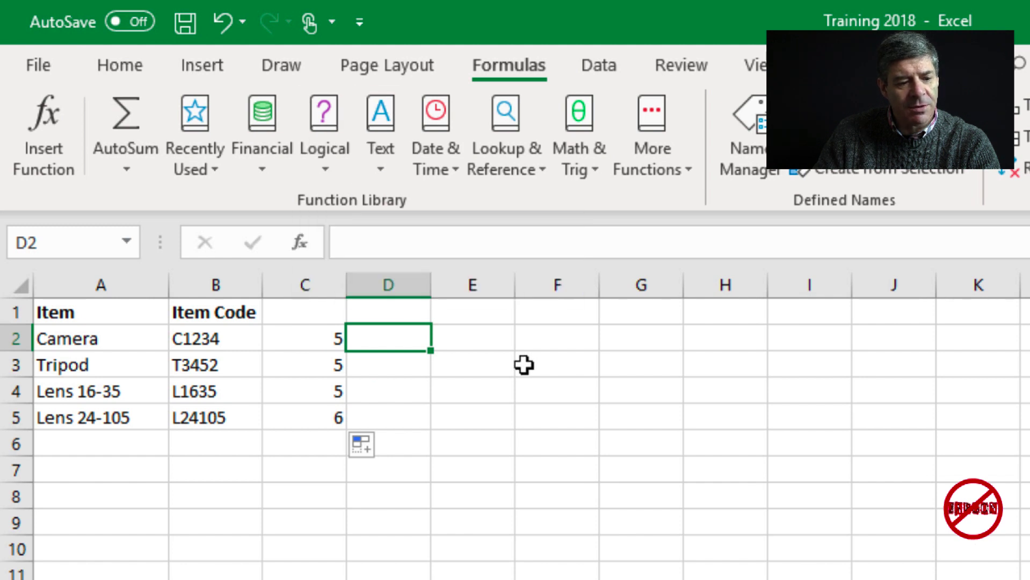
Search the function finder for 'if' and insert an empty IF function into D2.
left_click(299, 244)
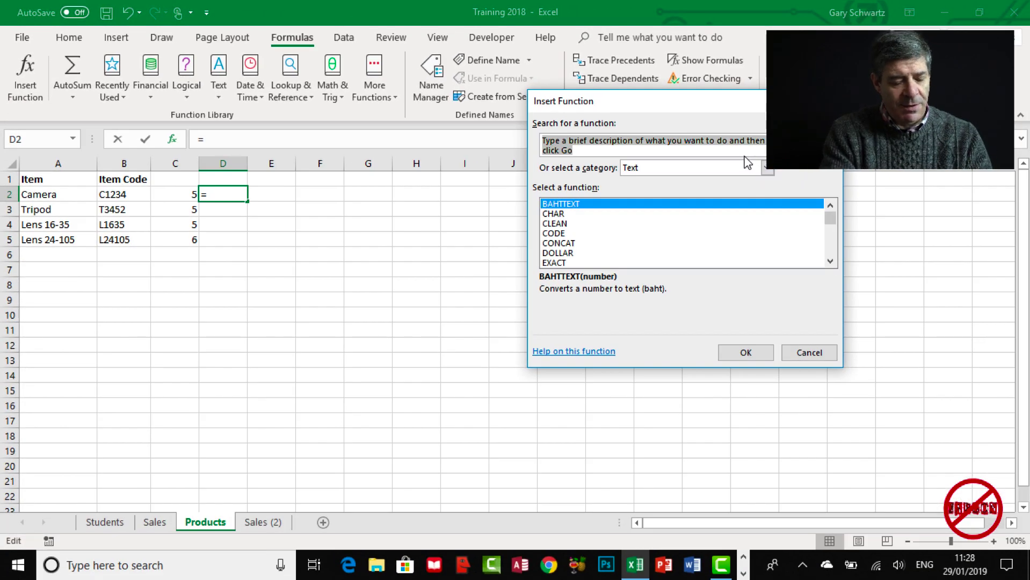
type("if")
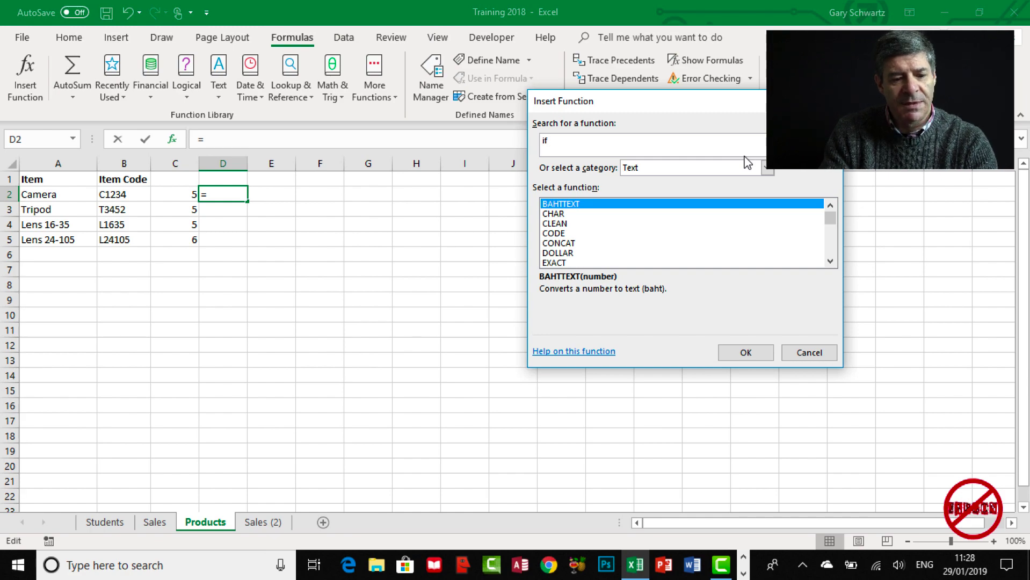
key("Return")
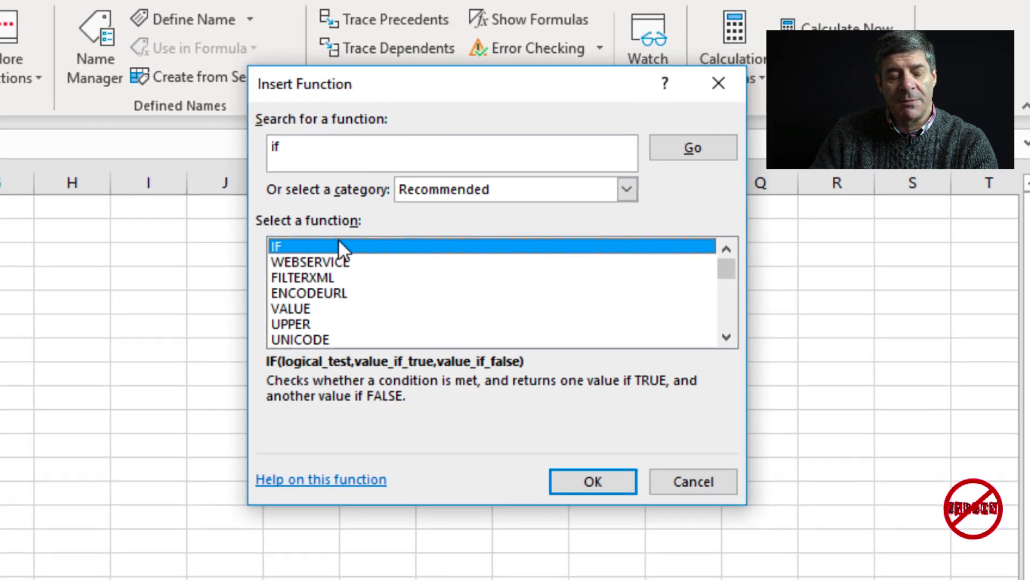
left_click(491, 192)
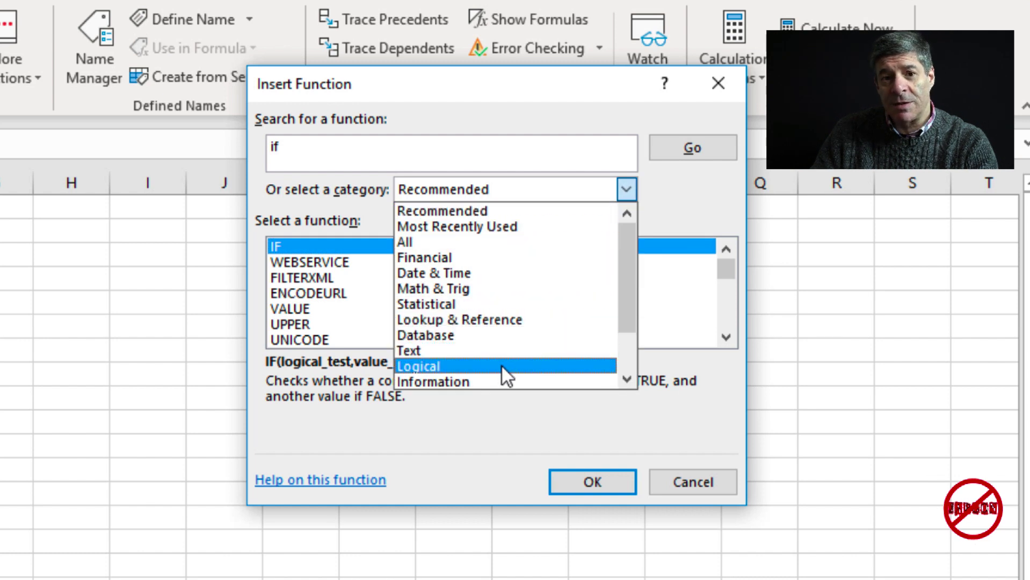
left_click(446, 446)
left_click(618, 483)
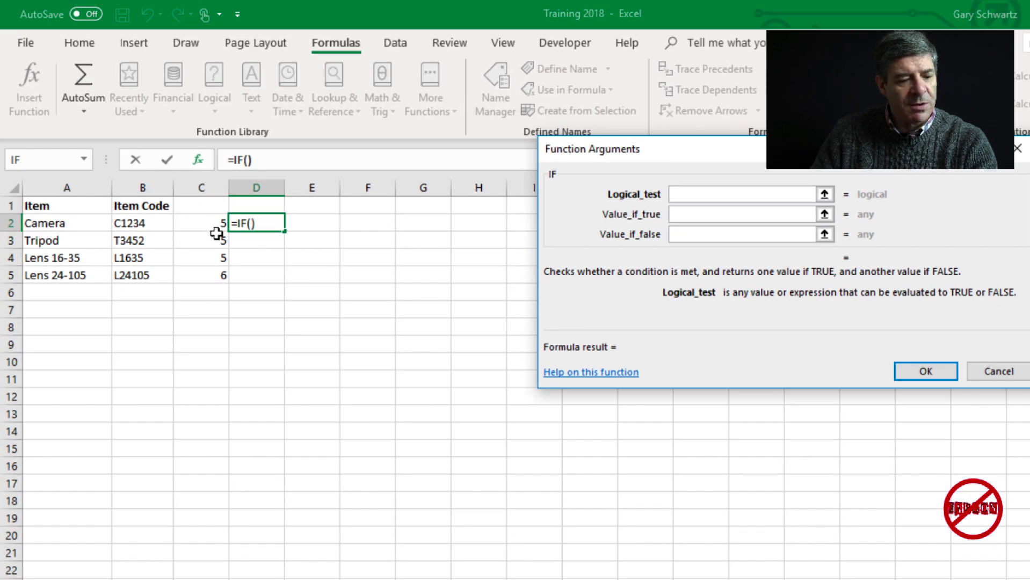
Complete D2 as =IF(C2=5,"Correct","Reenter"), which displays Correct.
left_click(211, 225)
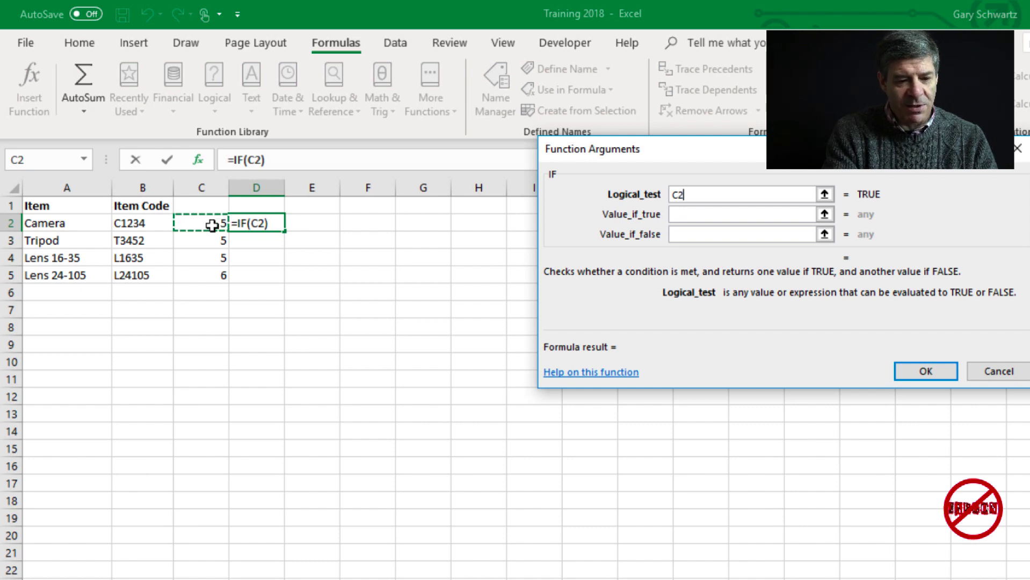
type("=5")
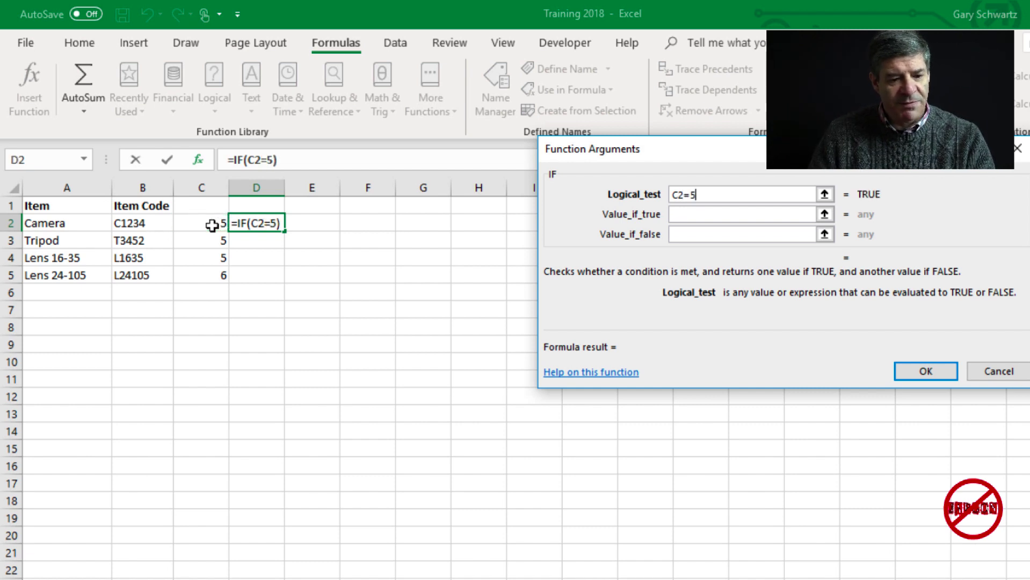
left_click(733, 214)
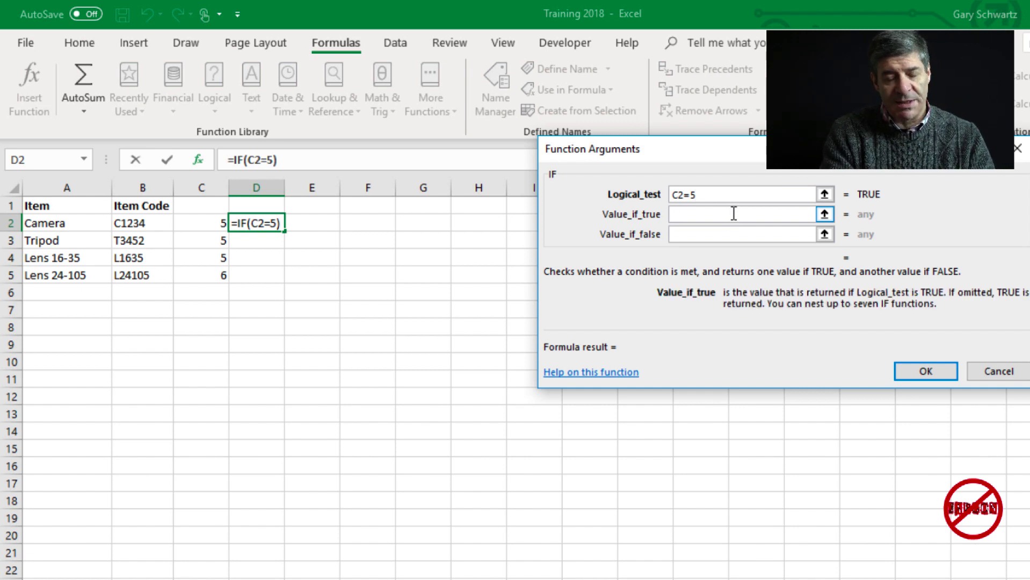
type("Corre")
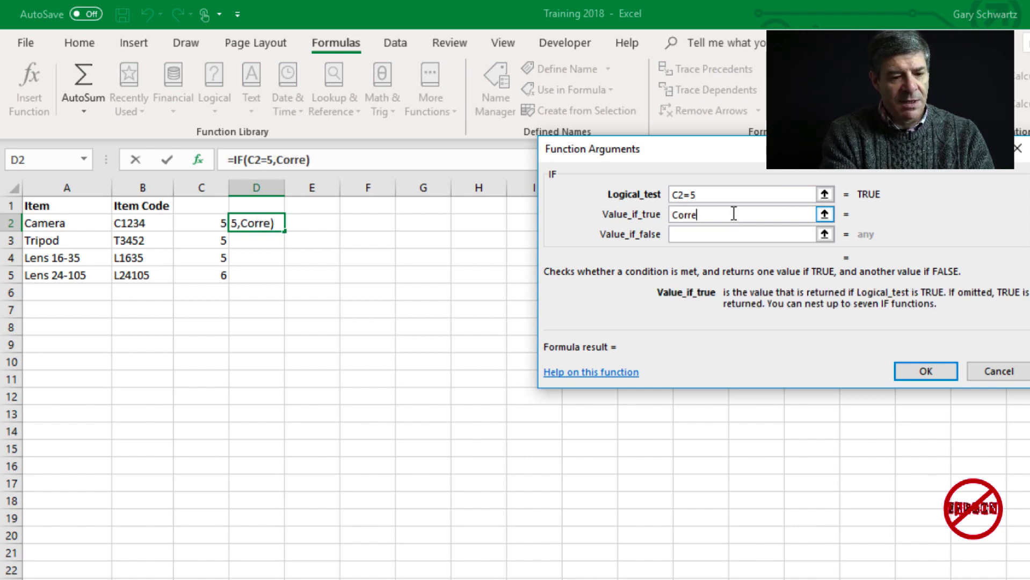
type("ct")
left_click(734, 232)
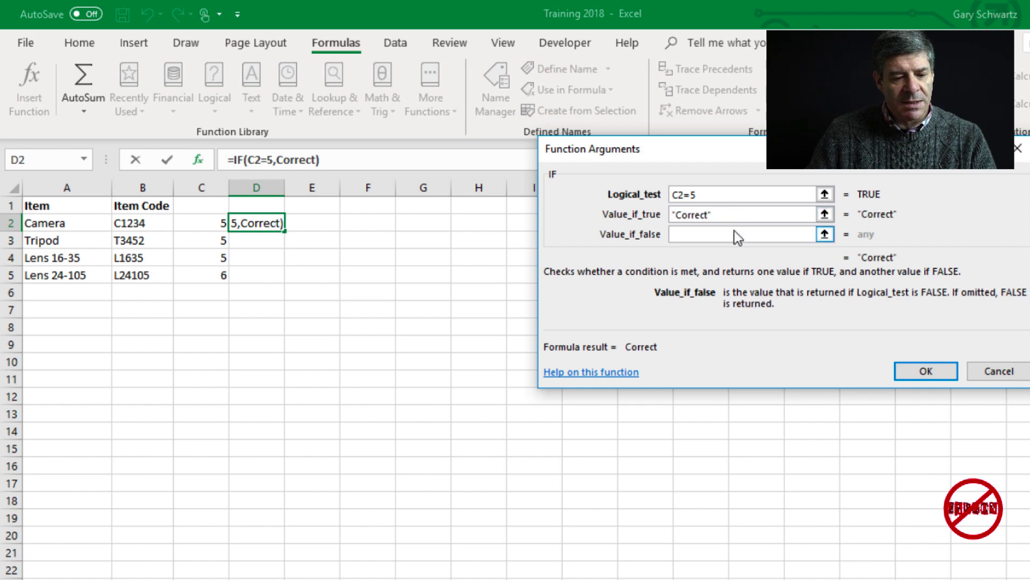
type("Ree")
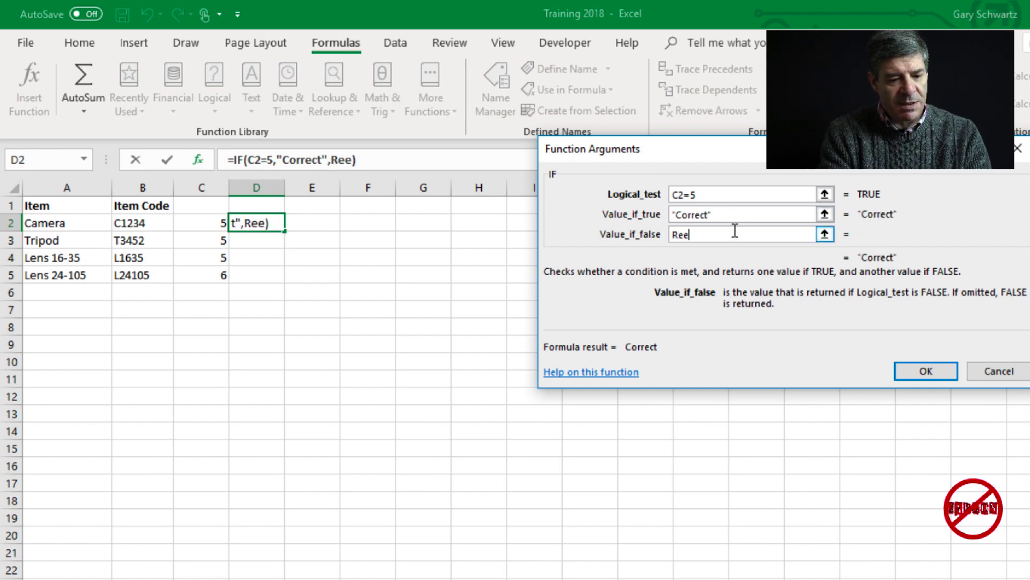
type("nter")
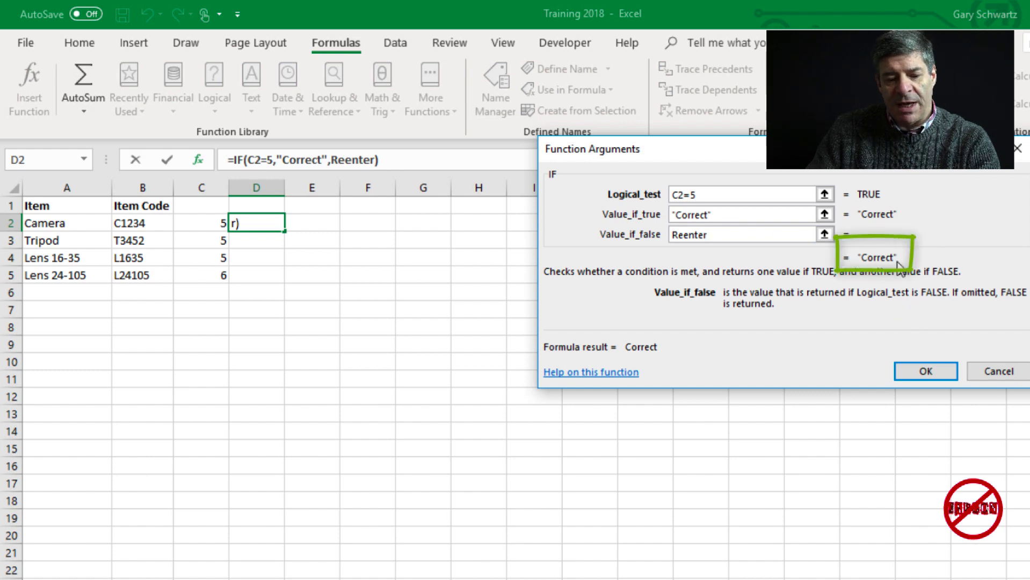
left_click(939, 377)
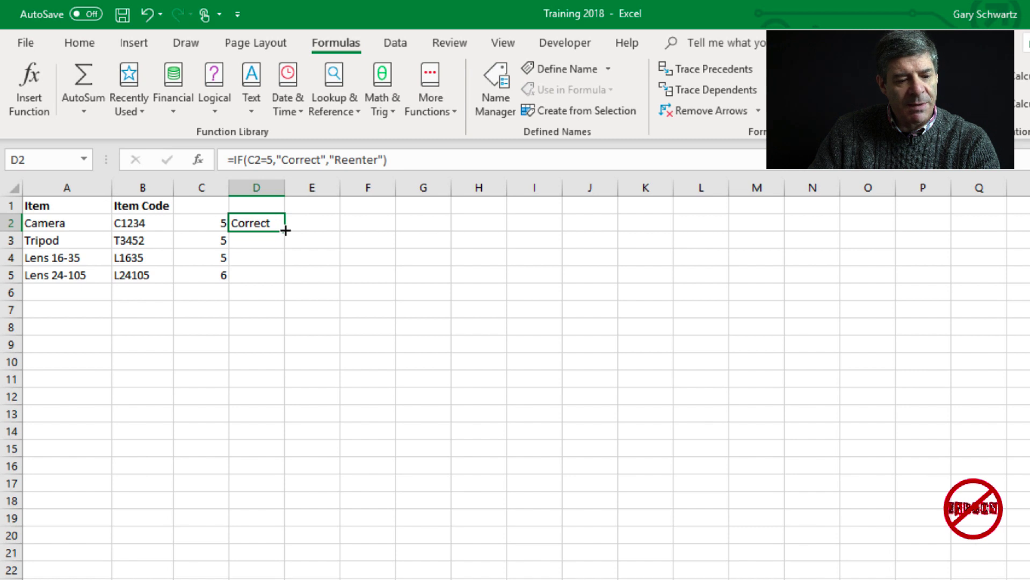
Copy the IF check down to D5 and shorten B5's code from L24105 to L2415.
left_click_drag(285, 230, 286, 287)
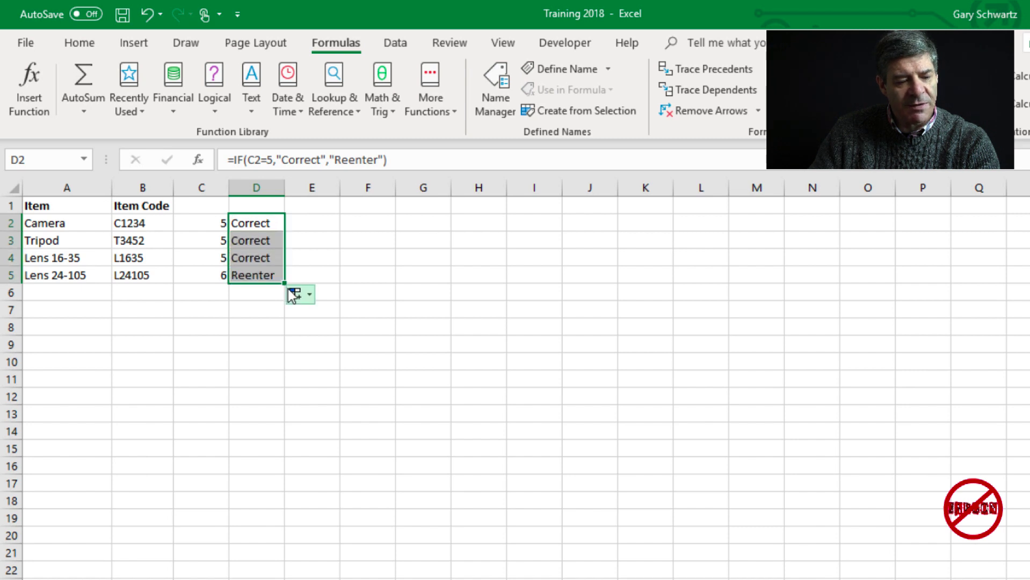
left_click(277, 271)
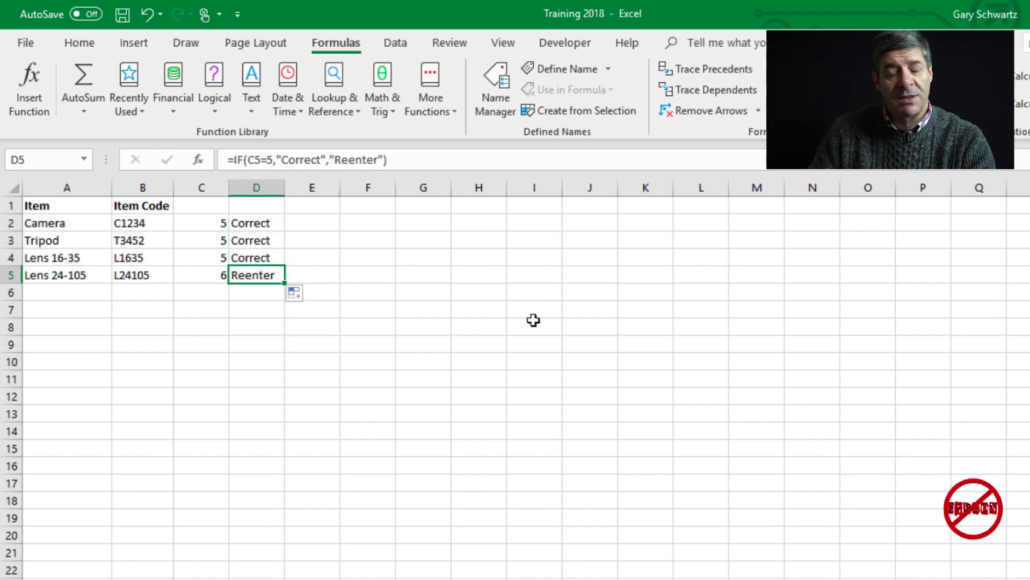
left_click(143, 276)
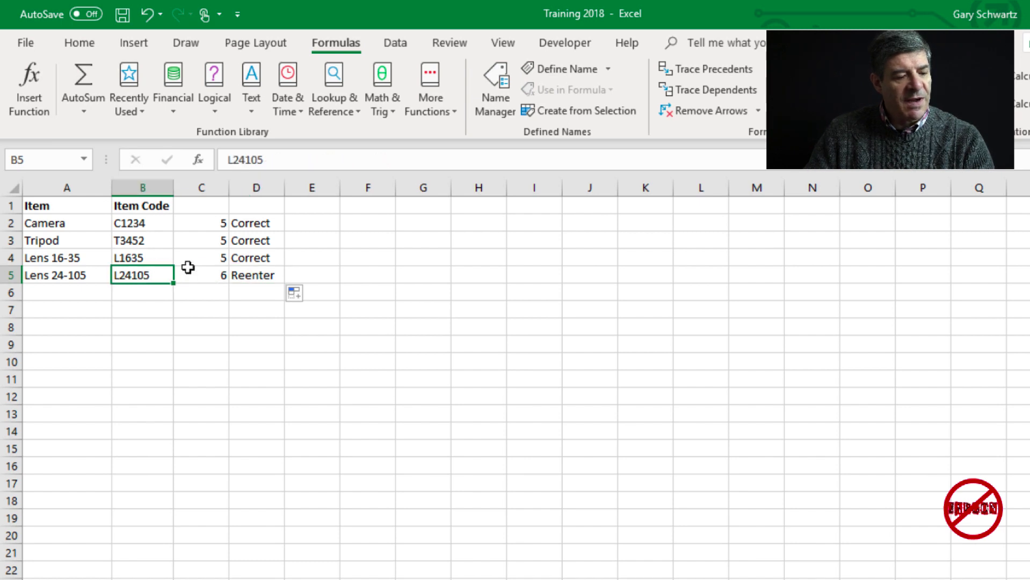
left_click(258, 159)
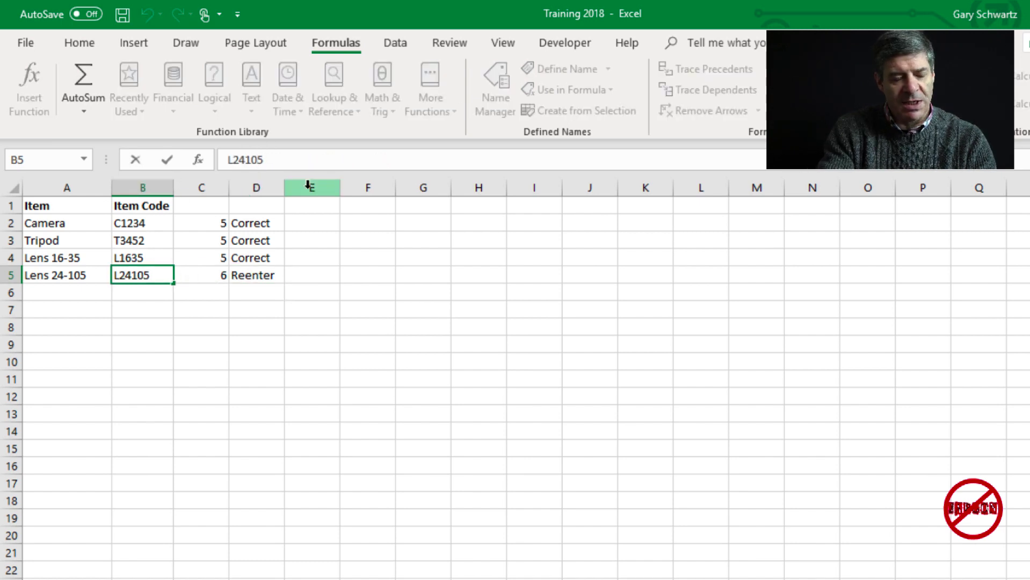
key("BackSpace")
key("Tab")
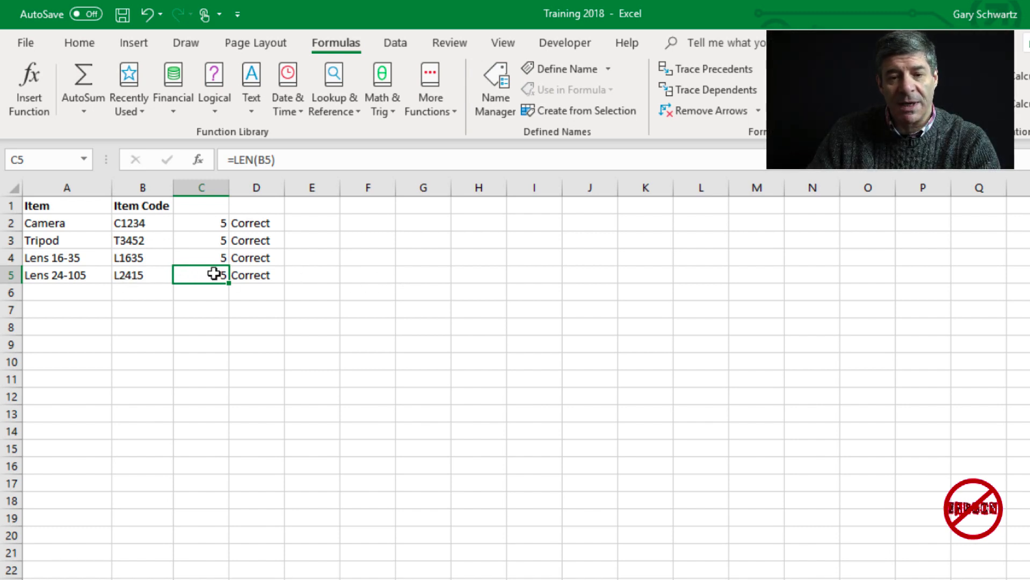
Change B5's item code back to L24105, so row 5 shows 6 and Reenter.
left_click(248, 275)
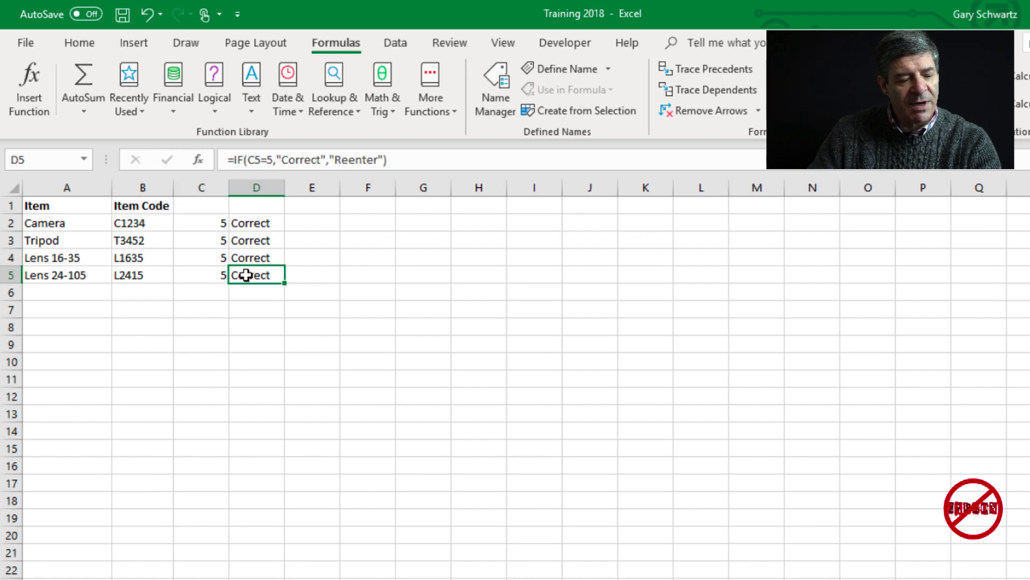
left_click(138, 274)
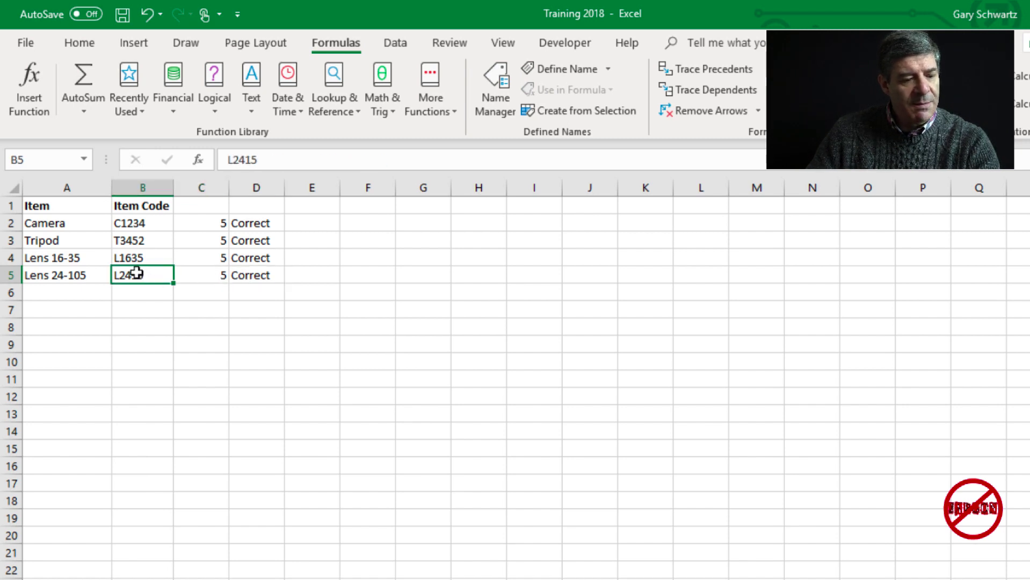
double_click(137, 273)
type("0")
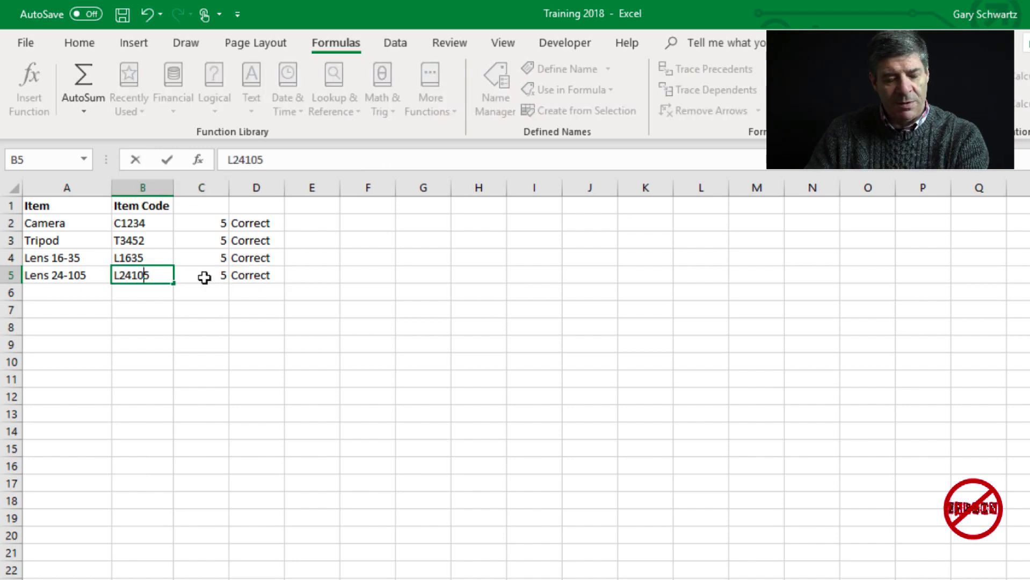
key("Return")
left_click(213, 226)
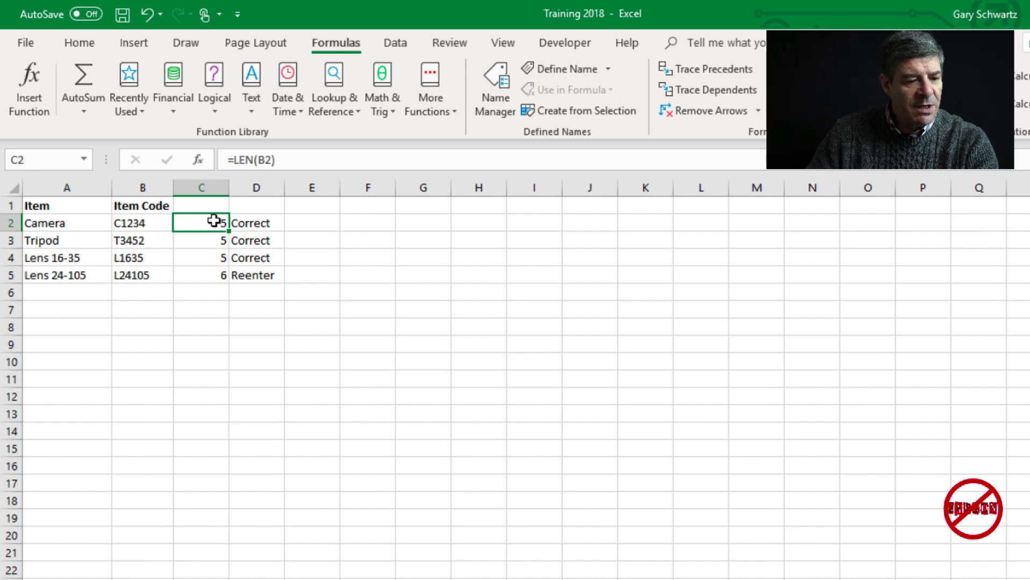
Create a formula-based conditional formatting rule =c2<>5 for the lengths in C2:C5.
left_click_drag(215, 220, 219, 274)
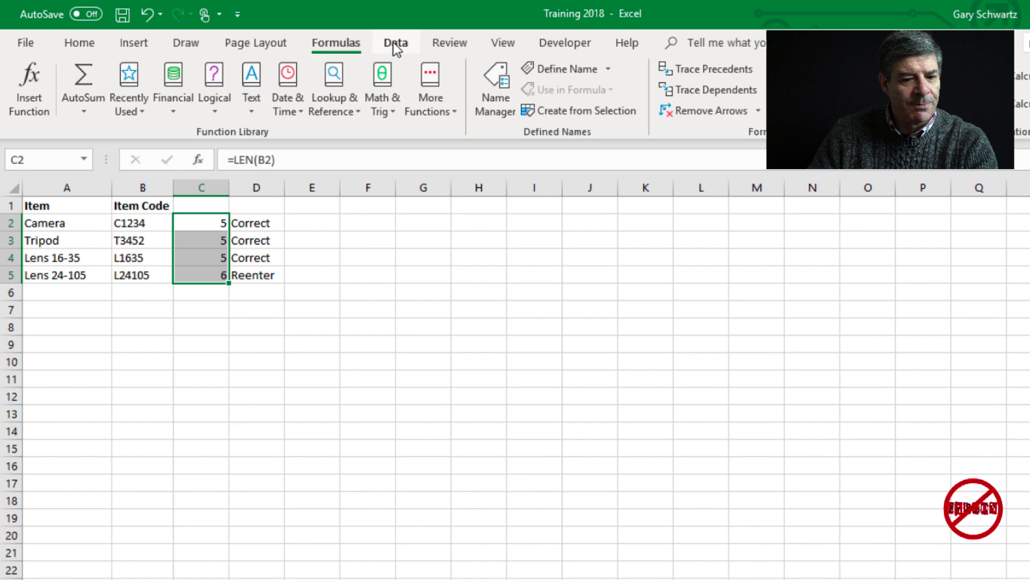
left_click(74, 44)
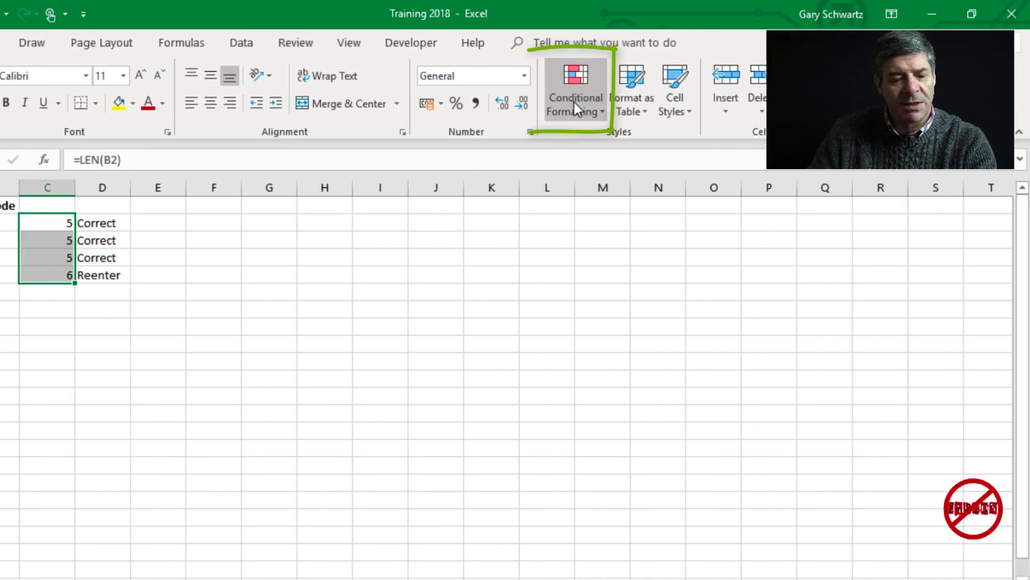
left_click(575, 108)
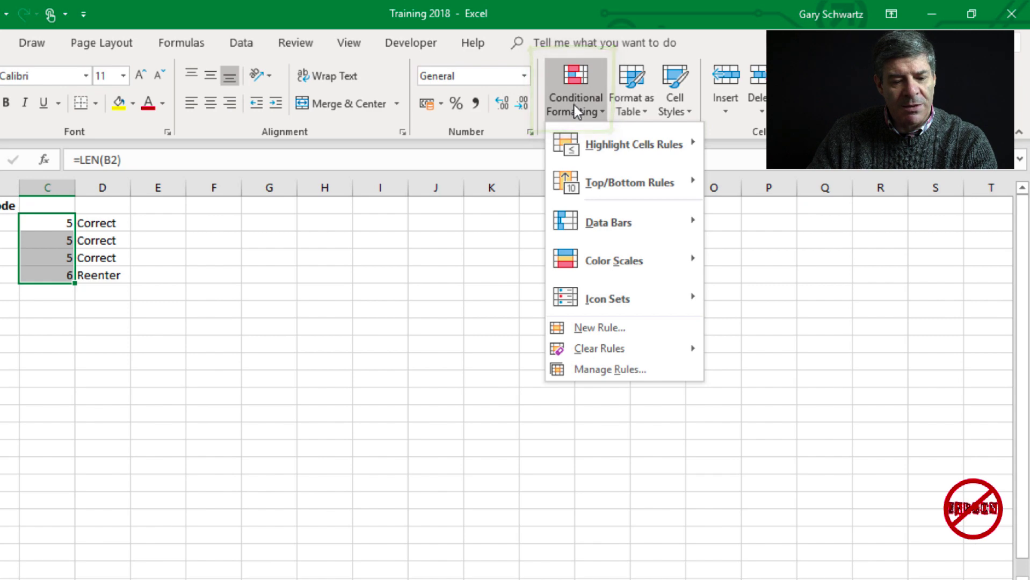
left_click(655, 328)
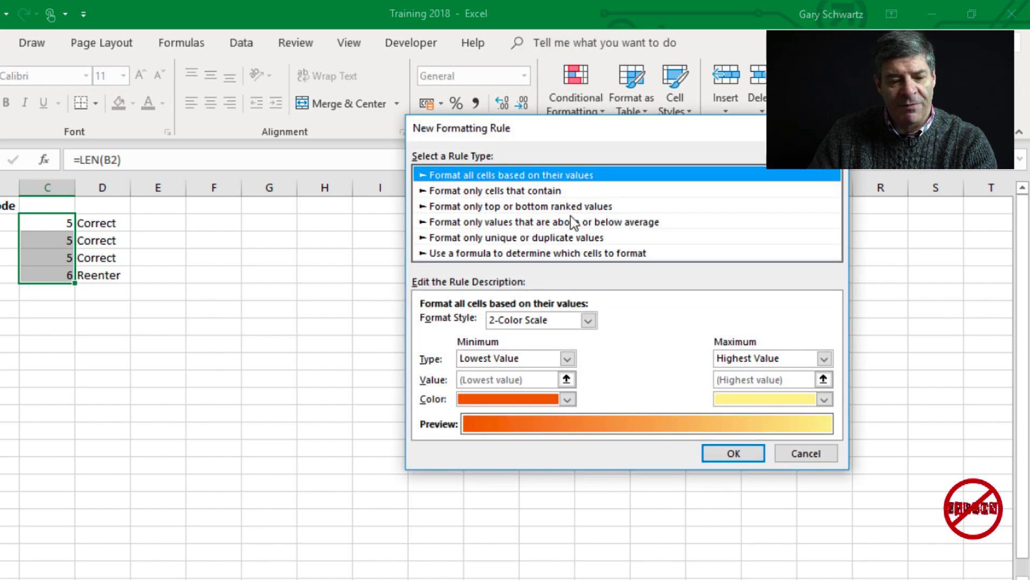
left_click(600, 253)
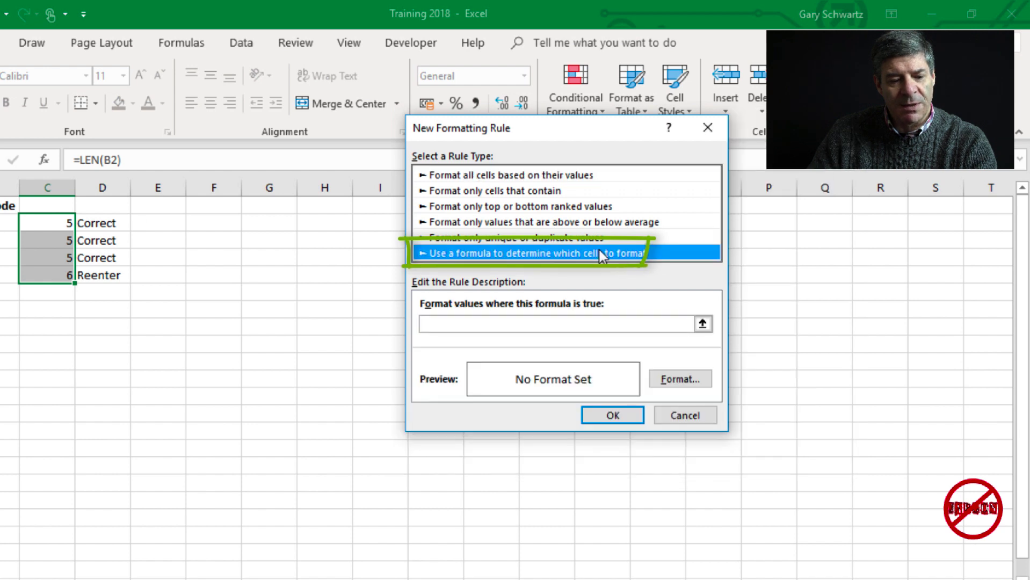
left_click(575, 321)
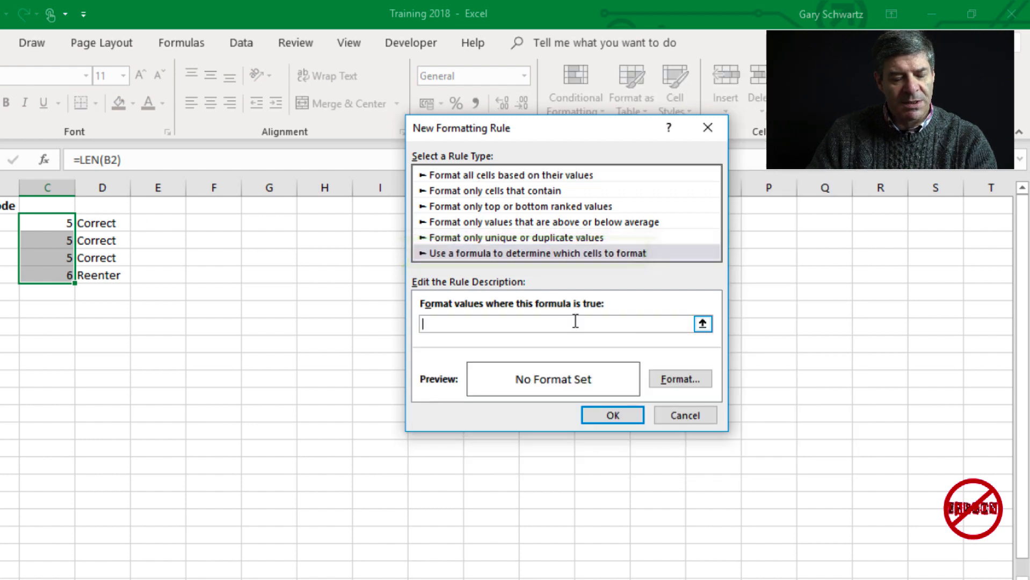
type("=")
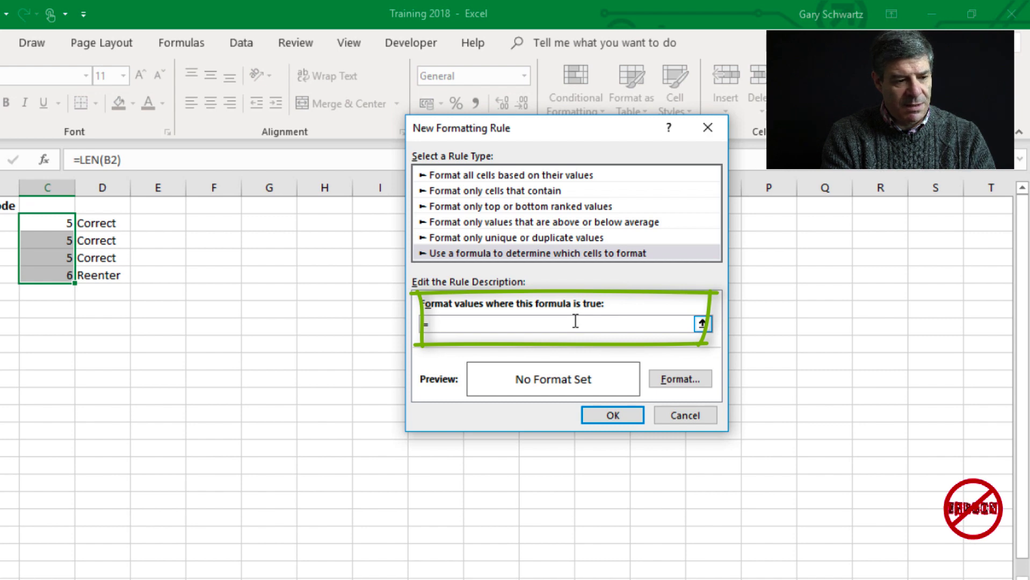
type("c2")
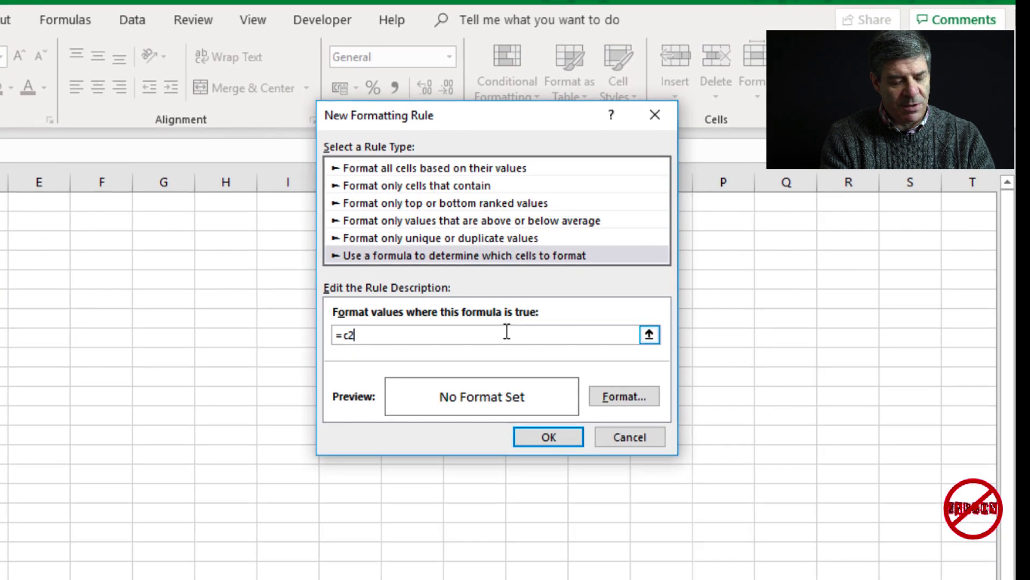
type("<>")
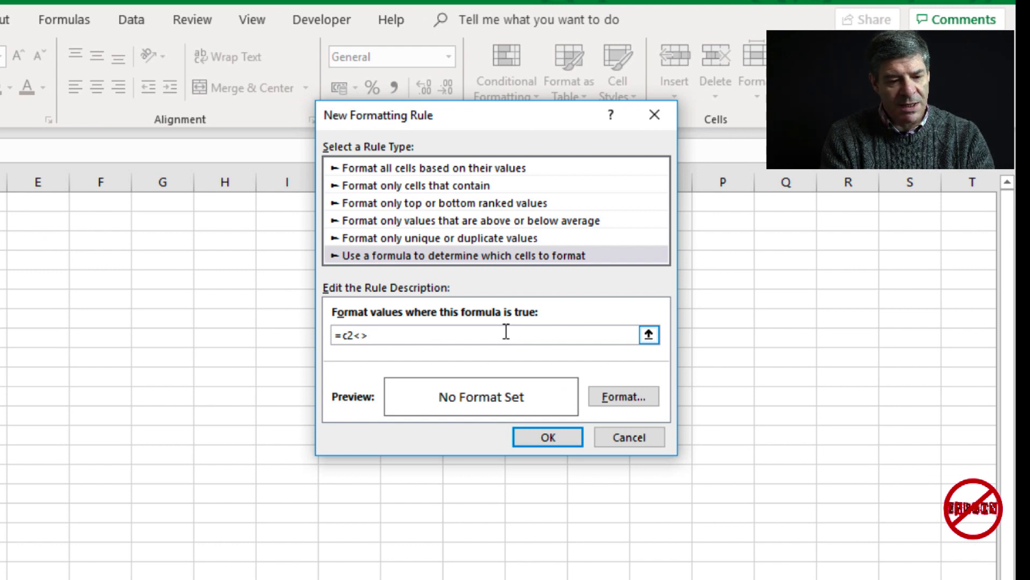
type("5")
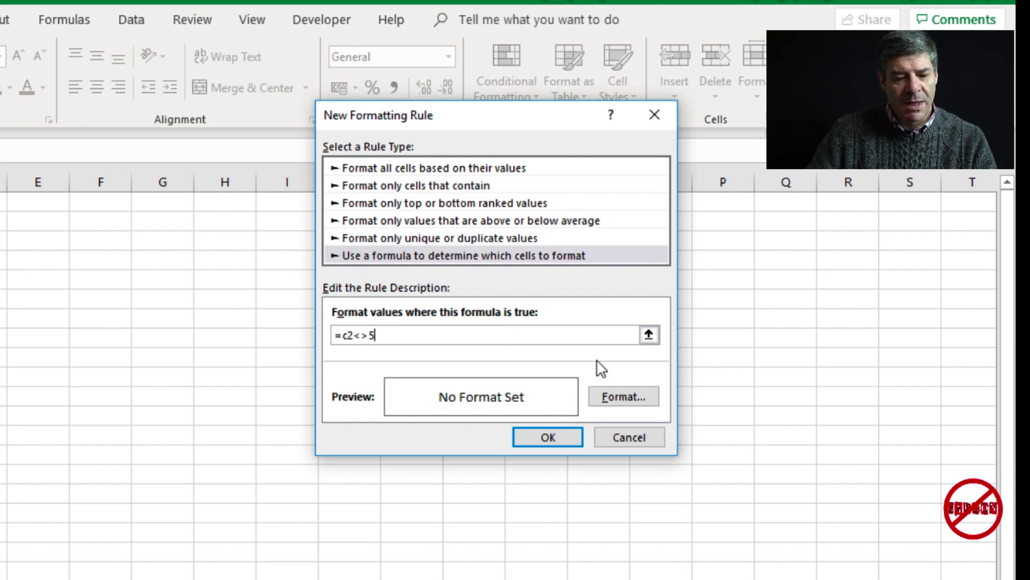
left_click(632, 406)
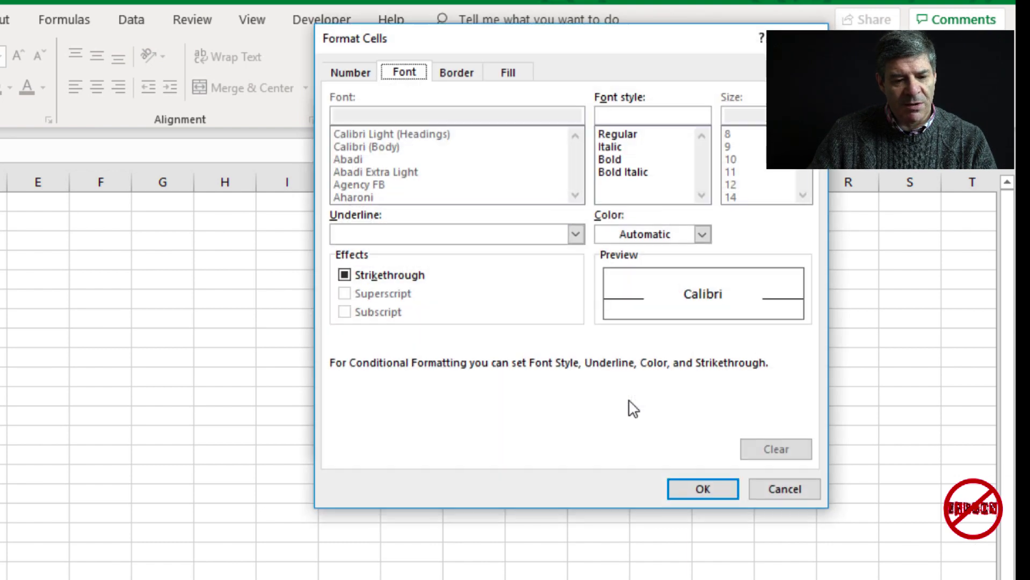
Give the rule an orange fill with bold white text and apply it.
left_click(522, 80)
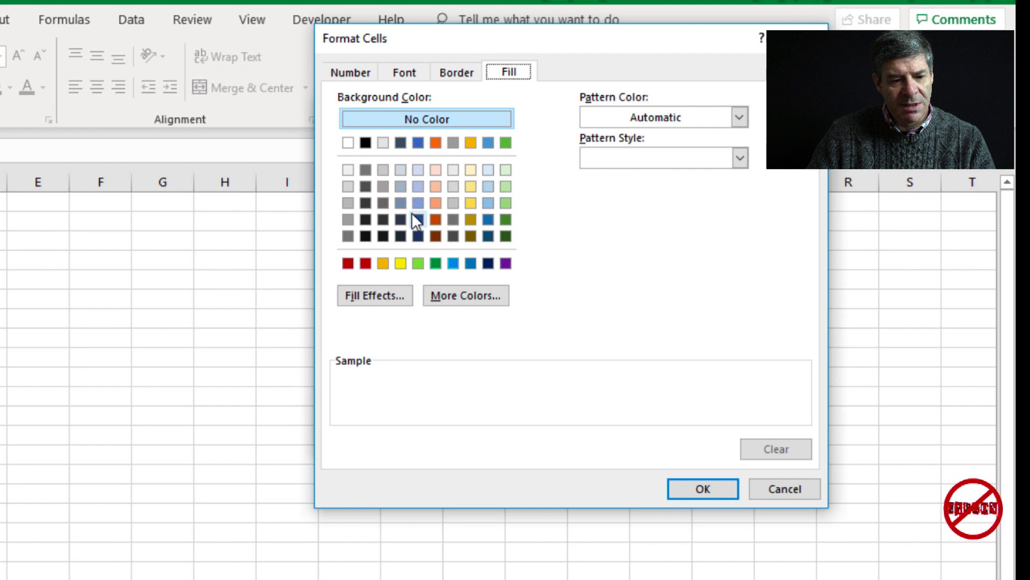
left_click(433, 140)
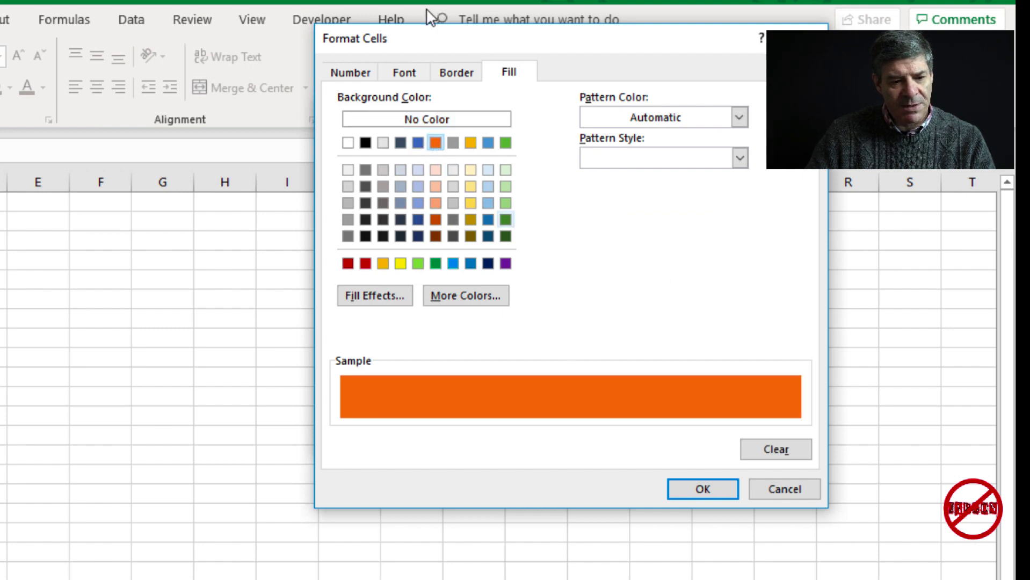
left_click(408, 75)
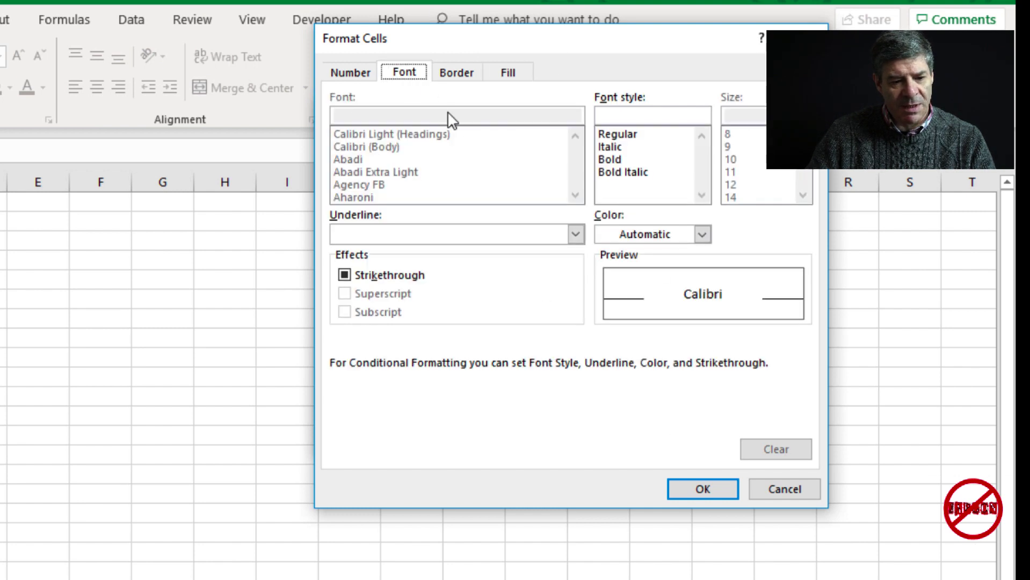
left_click(639, 234)
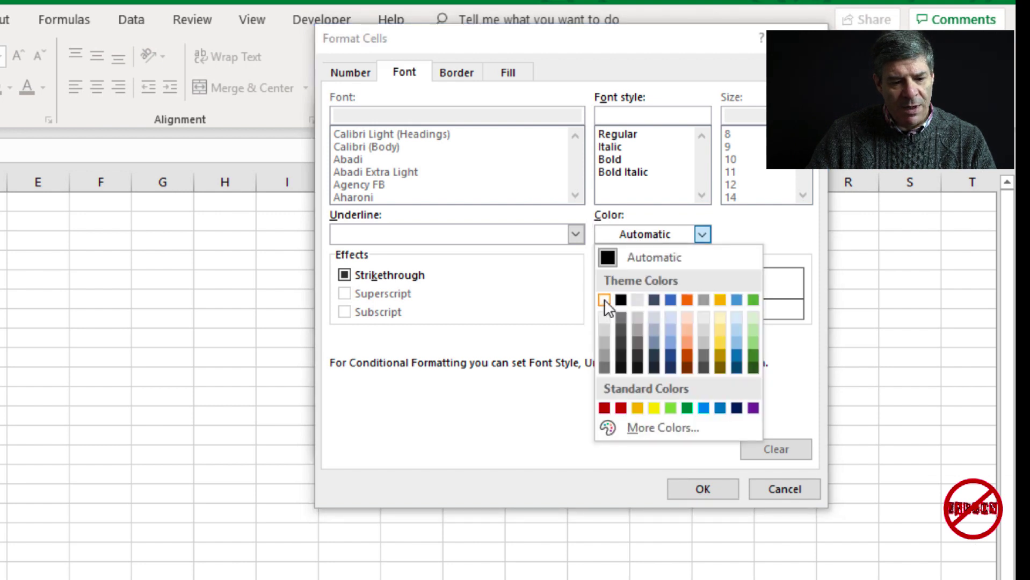
left_click(604, 299)
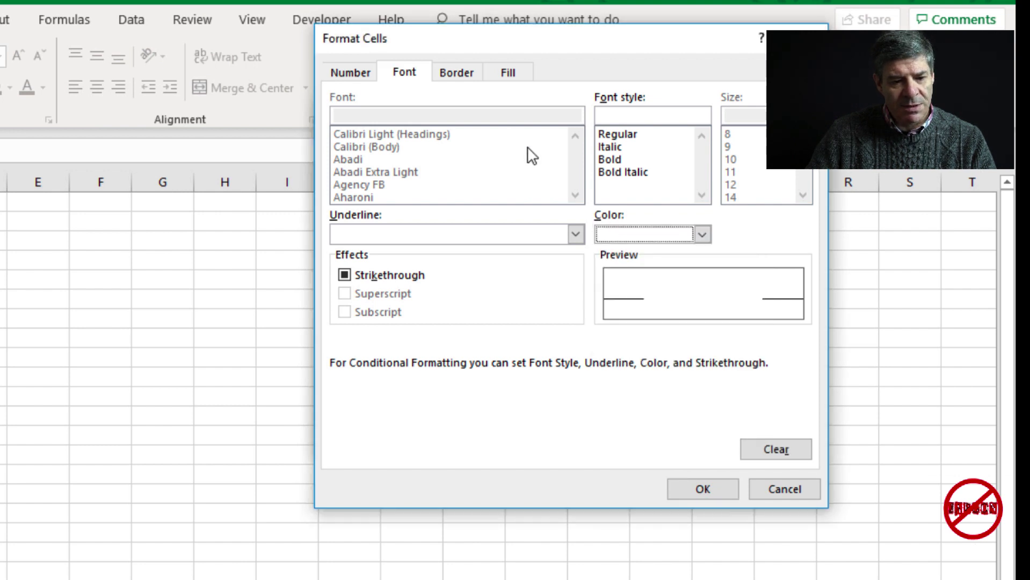
left_click(638, 159)
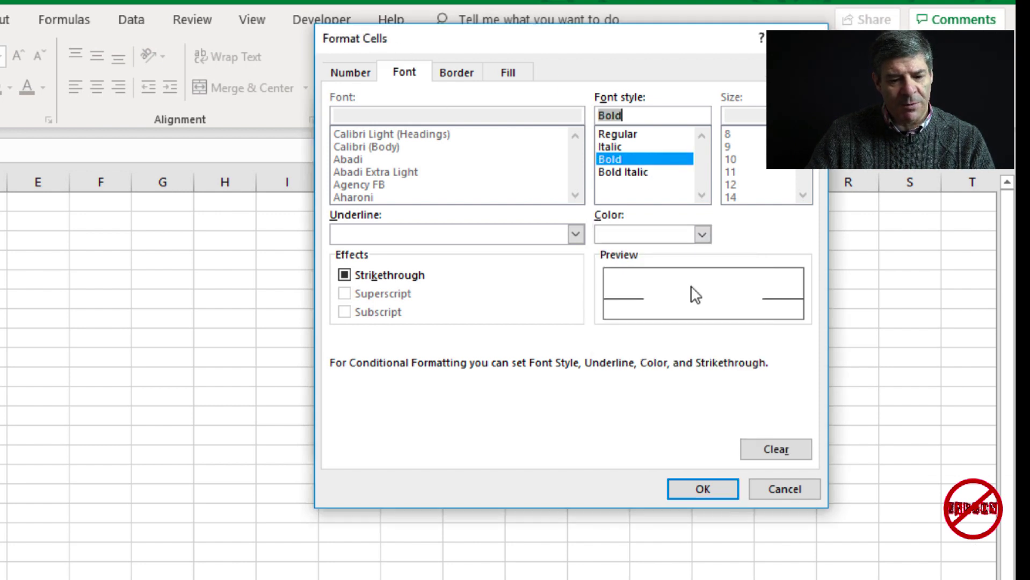
left_click(718, 487)
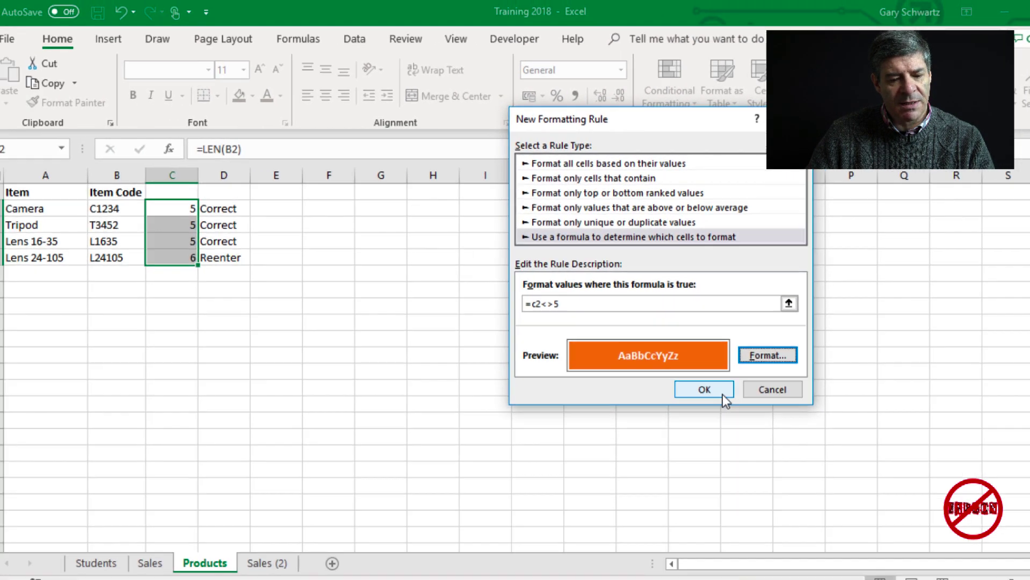
left_click(704, 390)
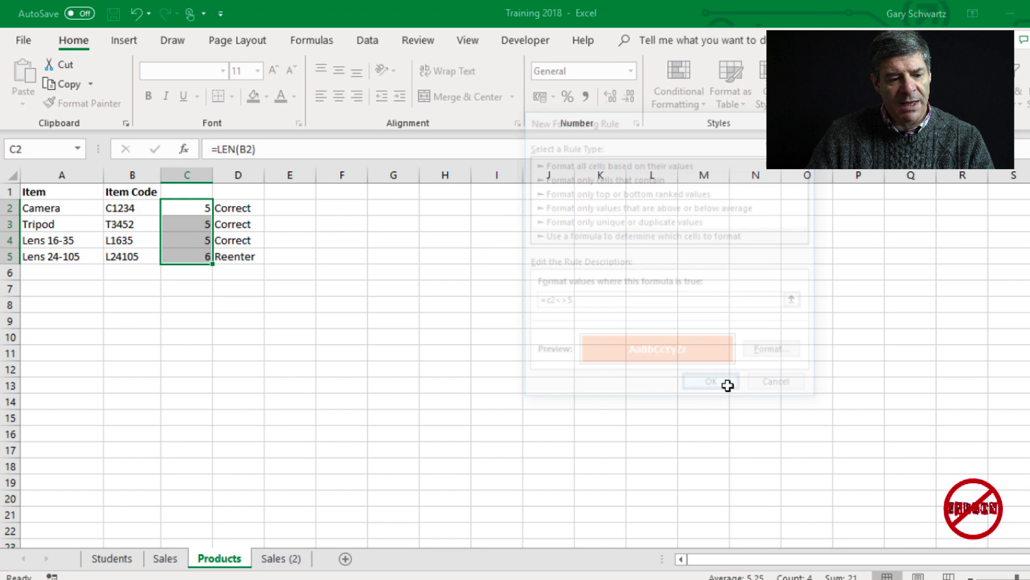
Delete the extra 0 so B5 reads L2415, clearing row 5's orange highlight.
left_click(222, 256)
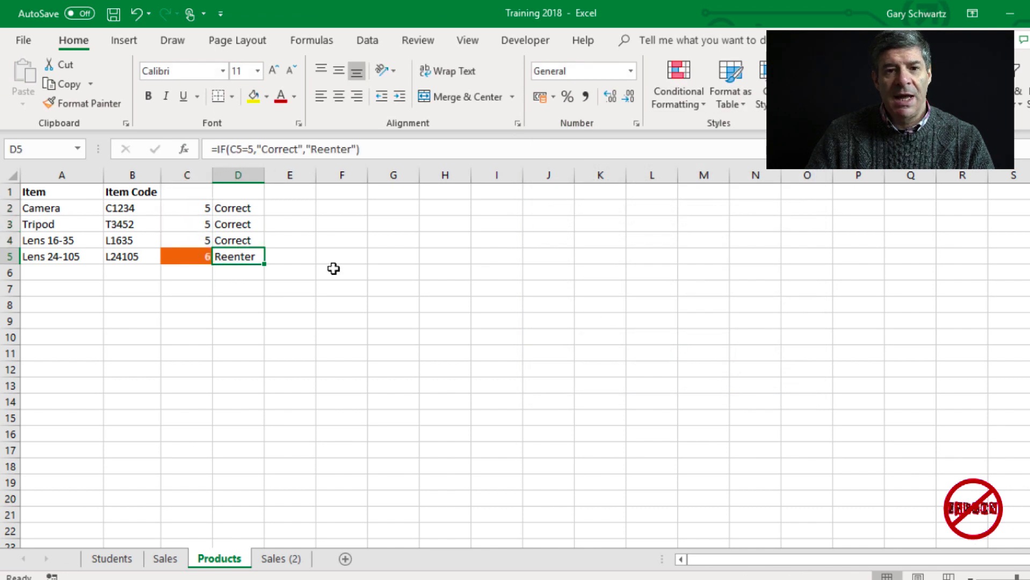
left_click(131, 258)
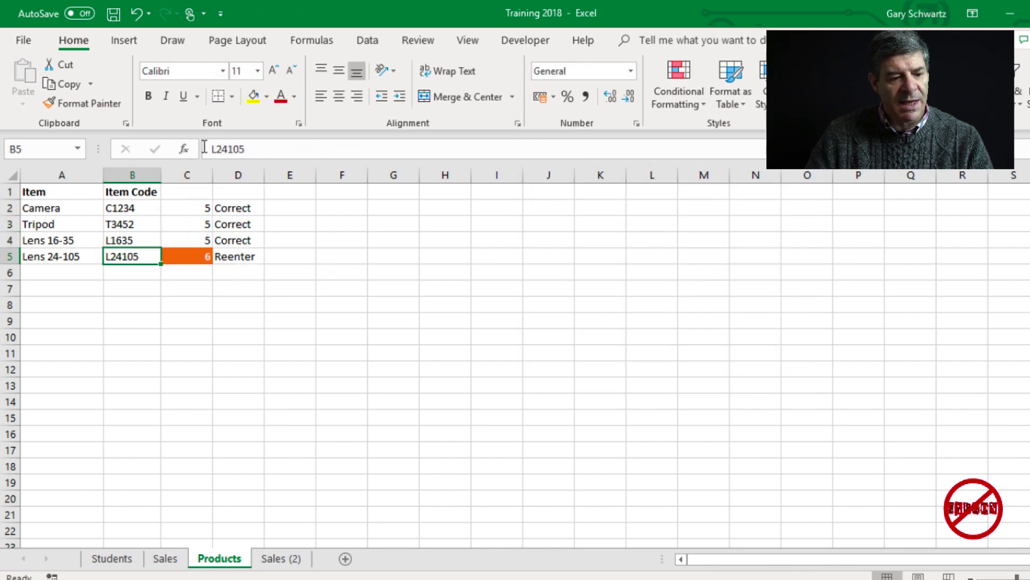
left_click(240, 149)
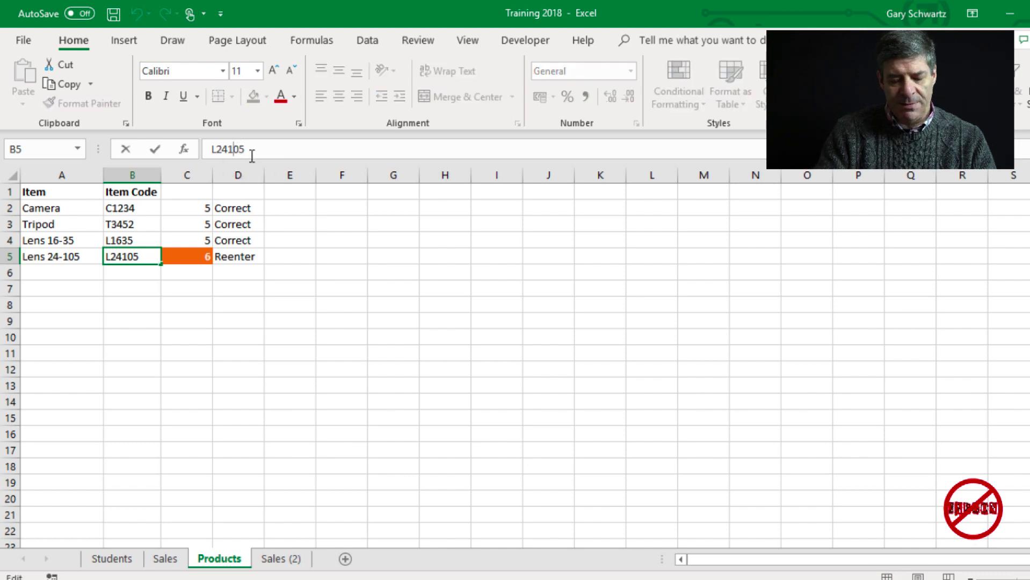
key("BackSpace")
key("Return")
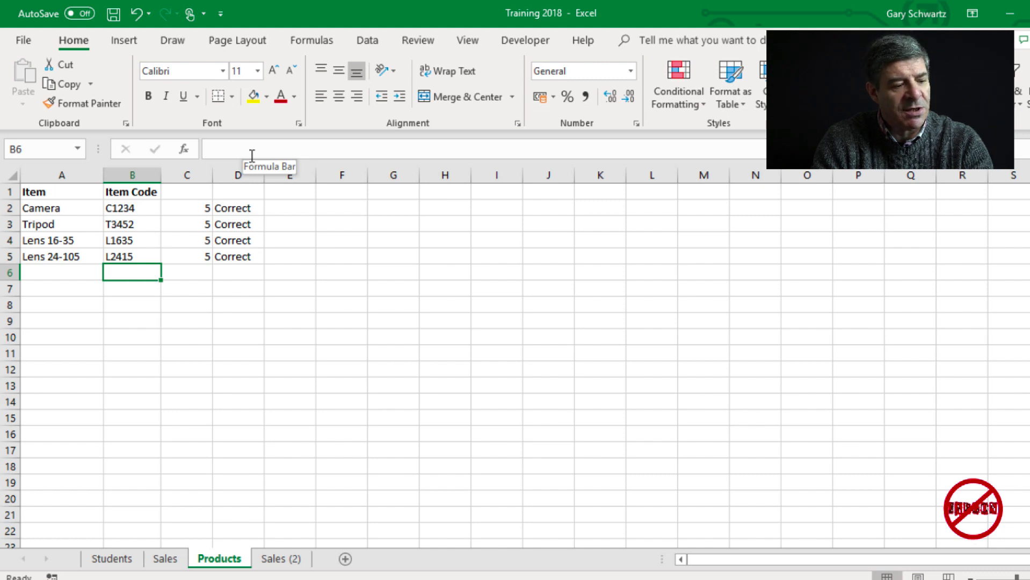
left_click(83, 237)
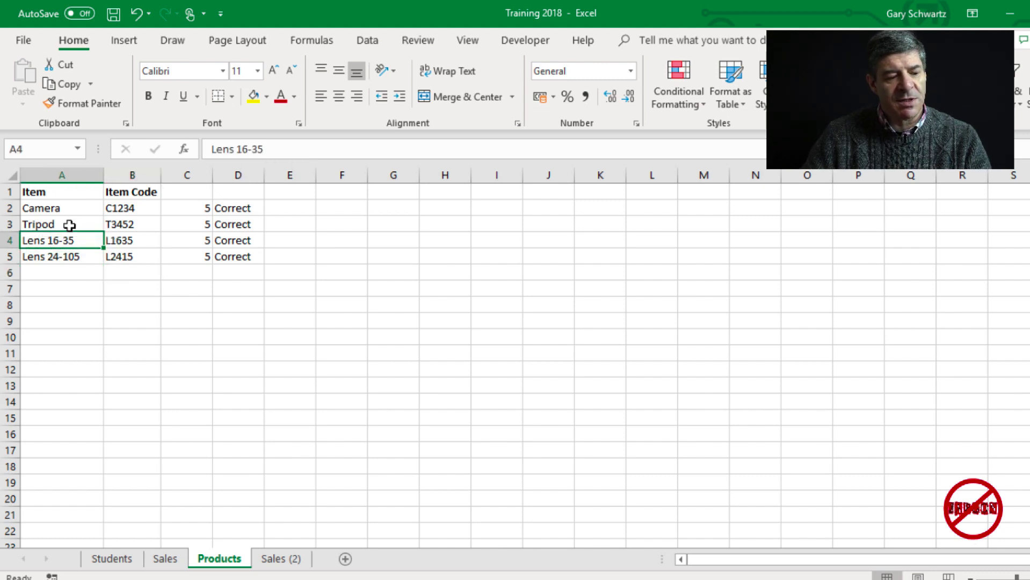